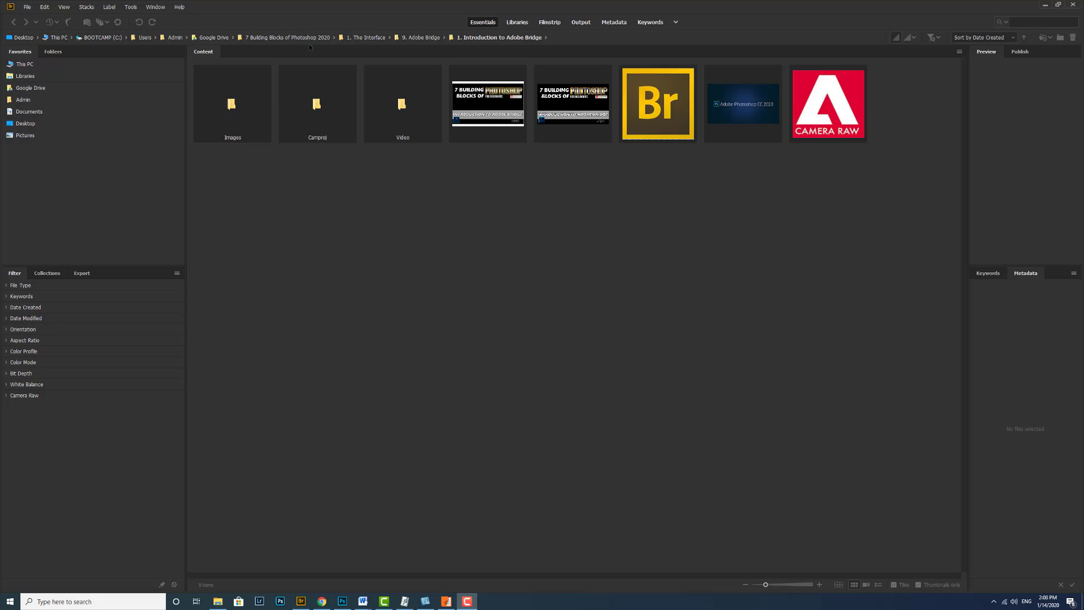
Step: Remove the Pictures, Documents and Admin entries from the Favorites panel
click(480, 24)
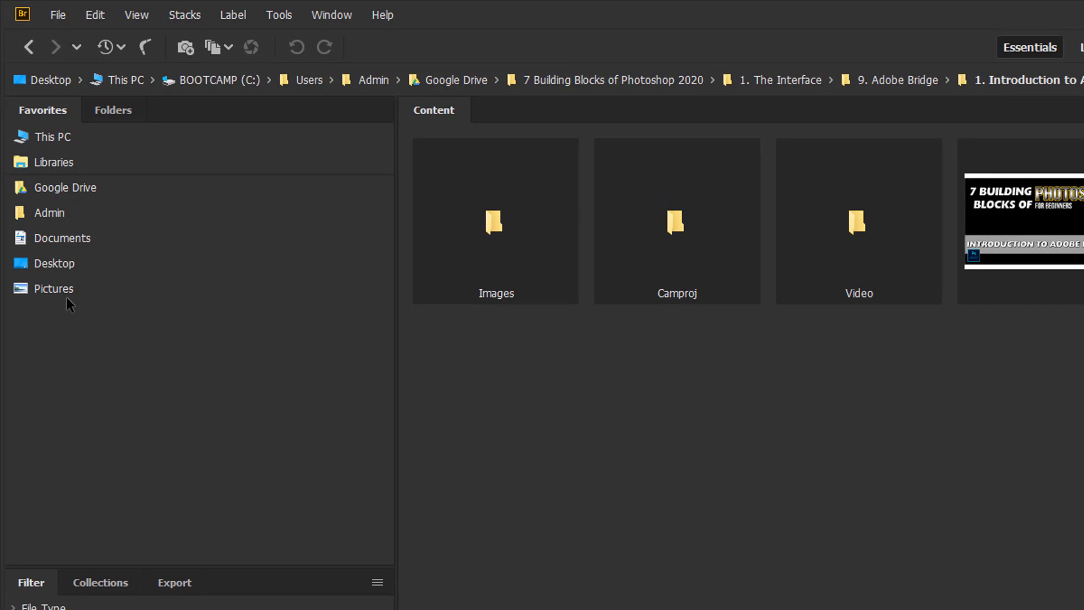
right_click(60, 289)
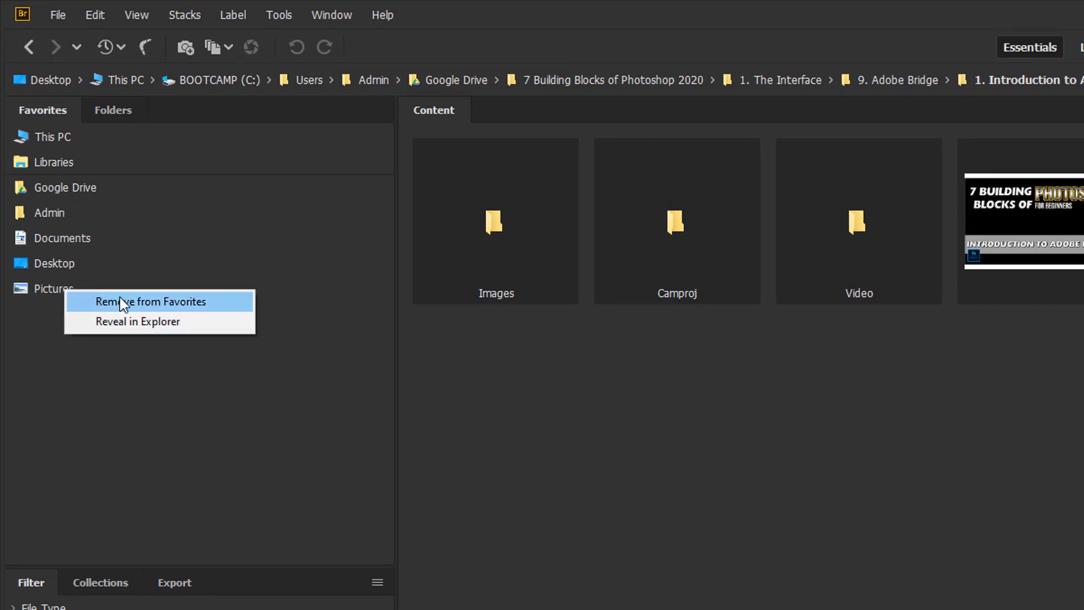
click(141, 303)
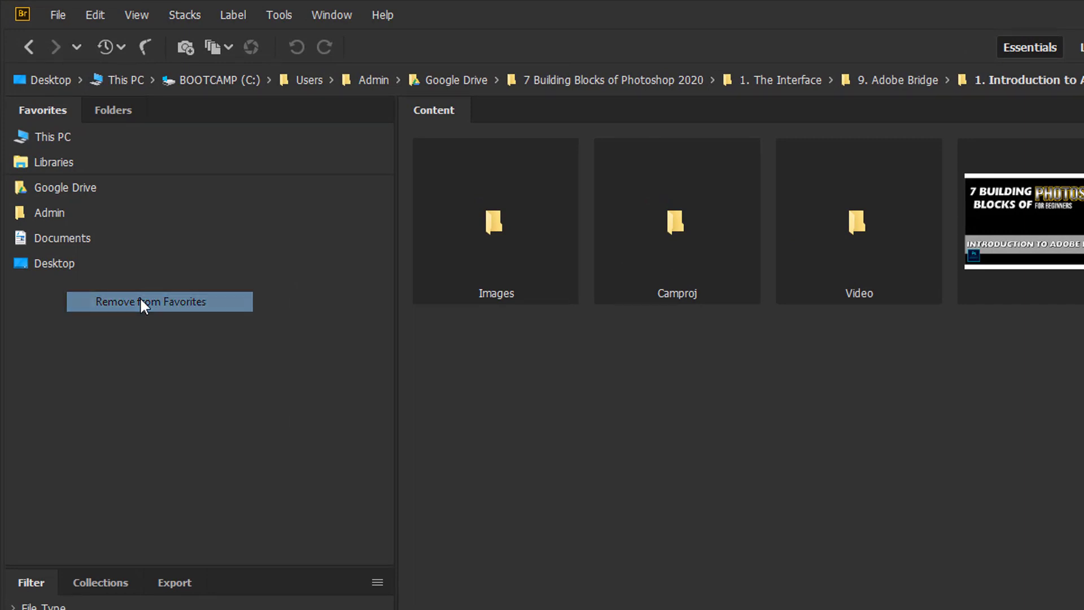
right_click(66, 239)
click(185, 258)
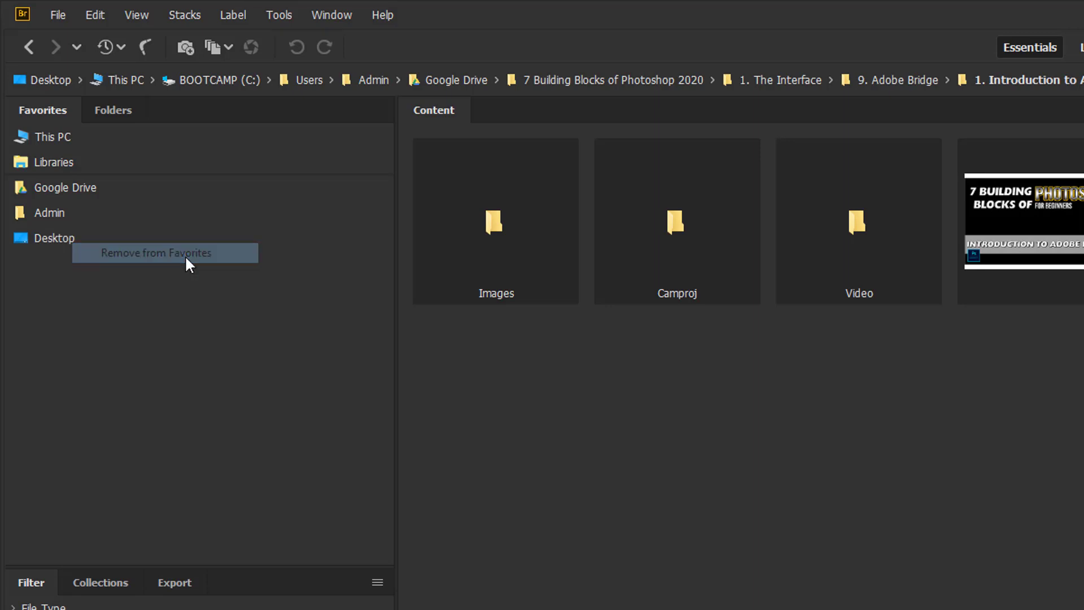
click(59, 216)
right_click(60, 214)
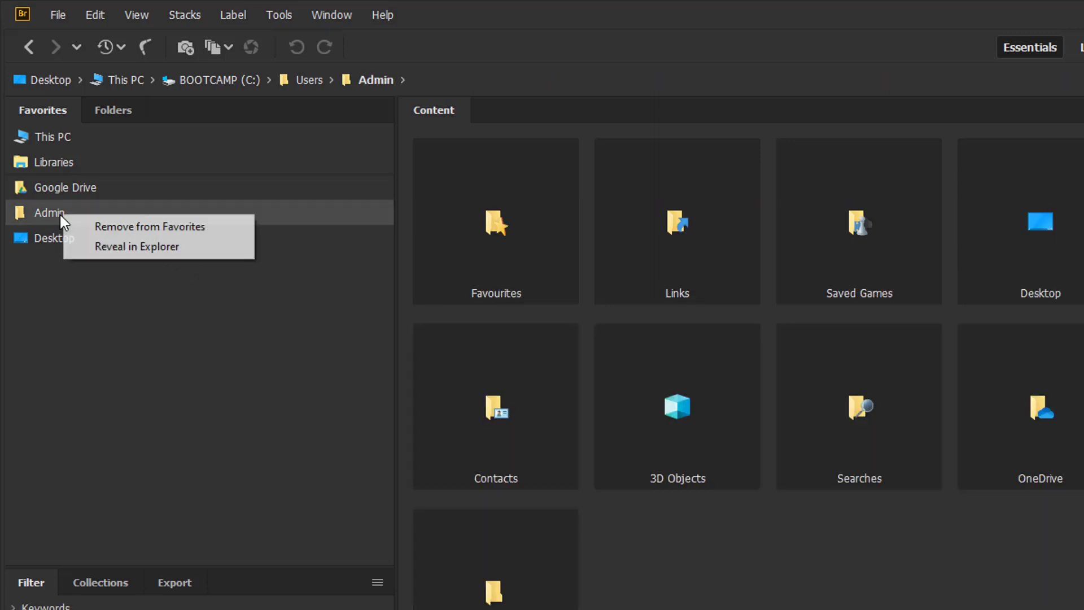
click(116, 227)
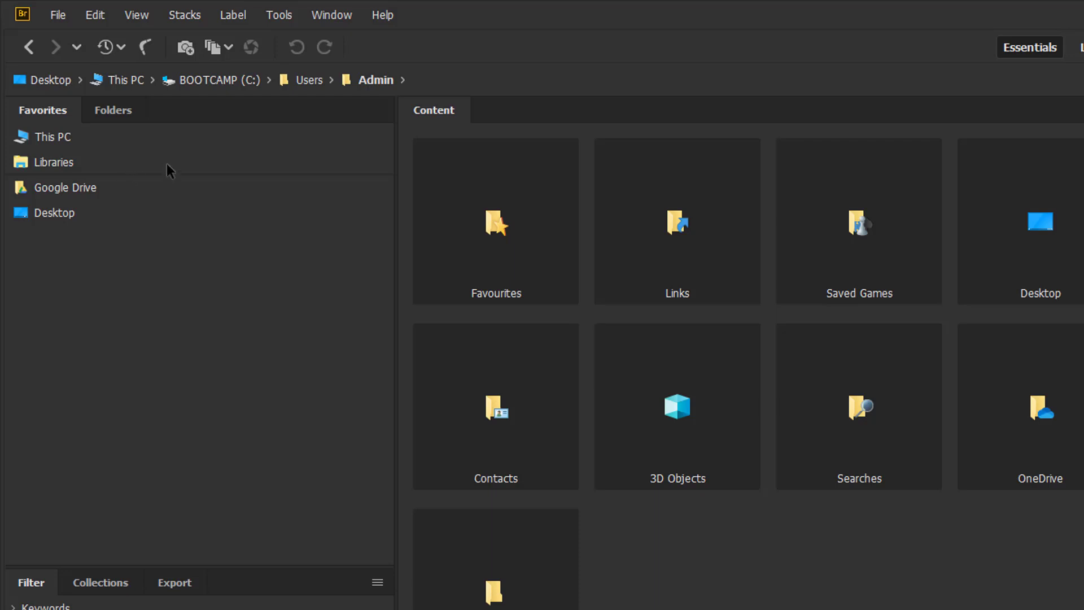
Step: Switch to the Folders tree and open the 9. Adobe Bridge folder to list its lesson subfolders
click(121, 113)
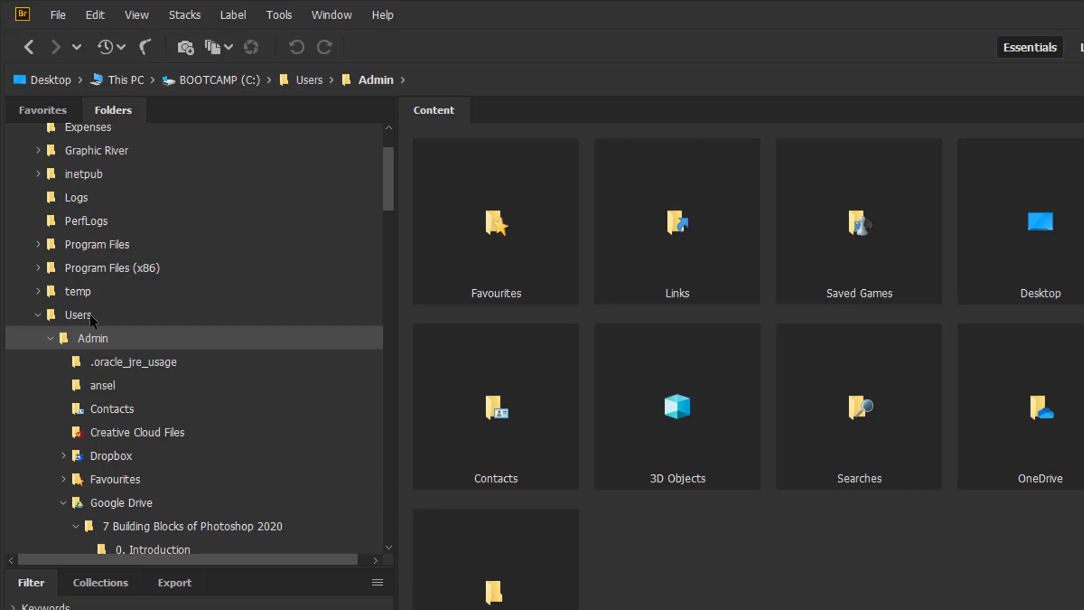
drag(388, 181, 390, 220)
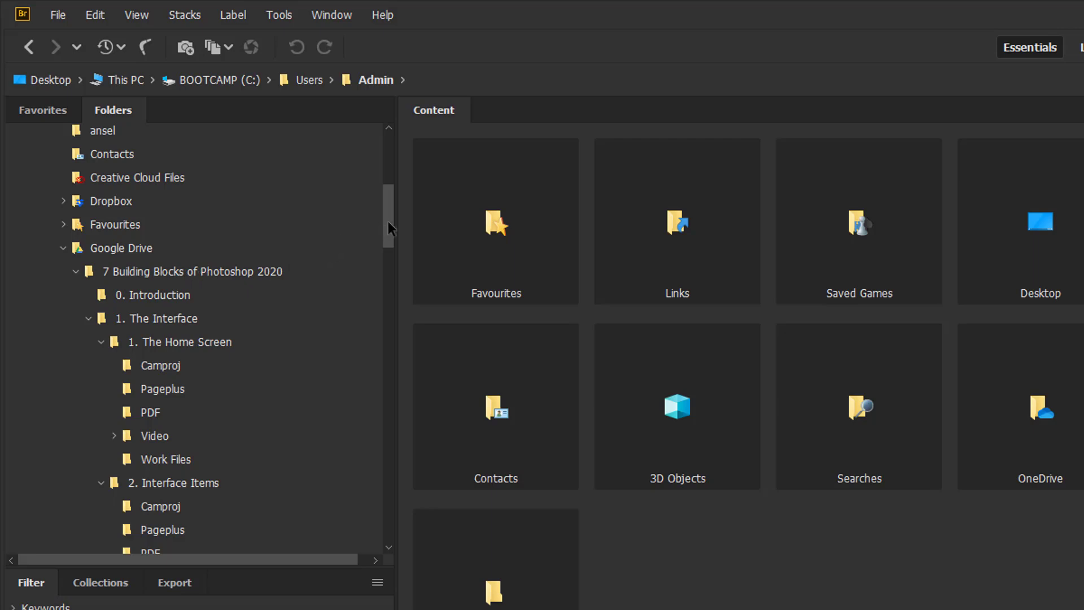
drag(388, 222, 388, 237)
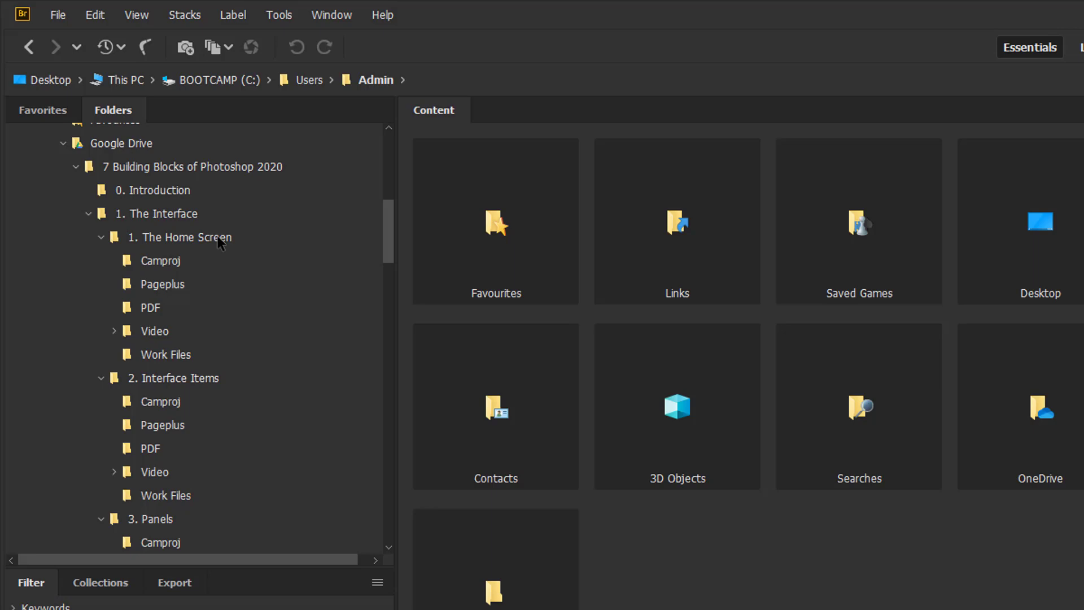
drag(392, 235, 391, 310)
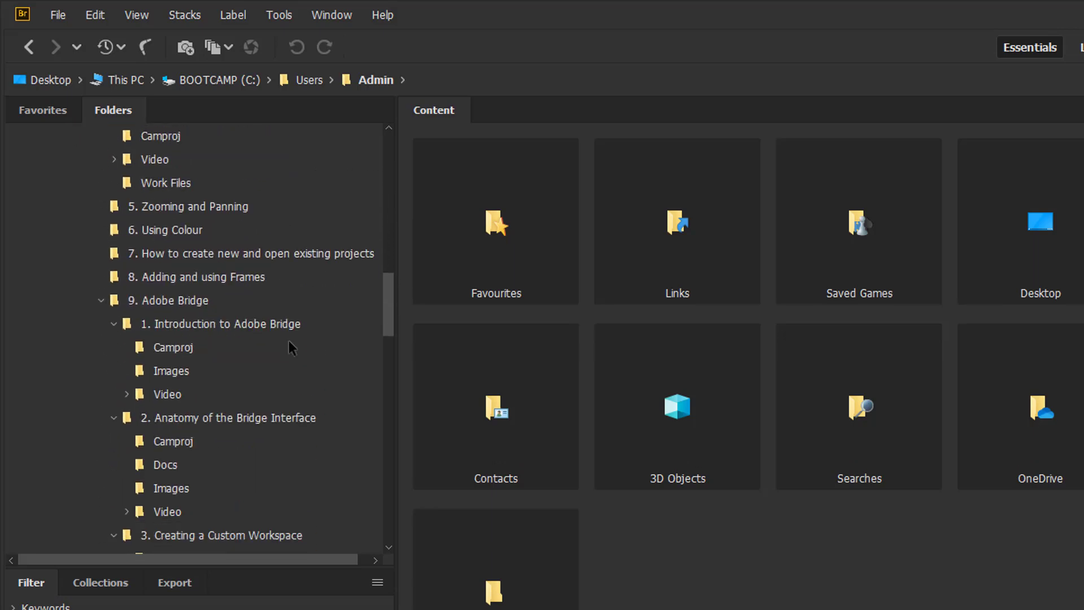
click(192, 301)
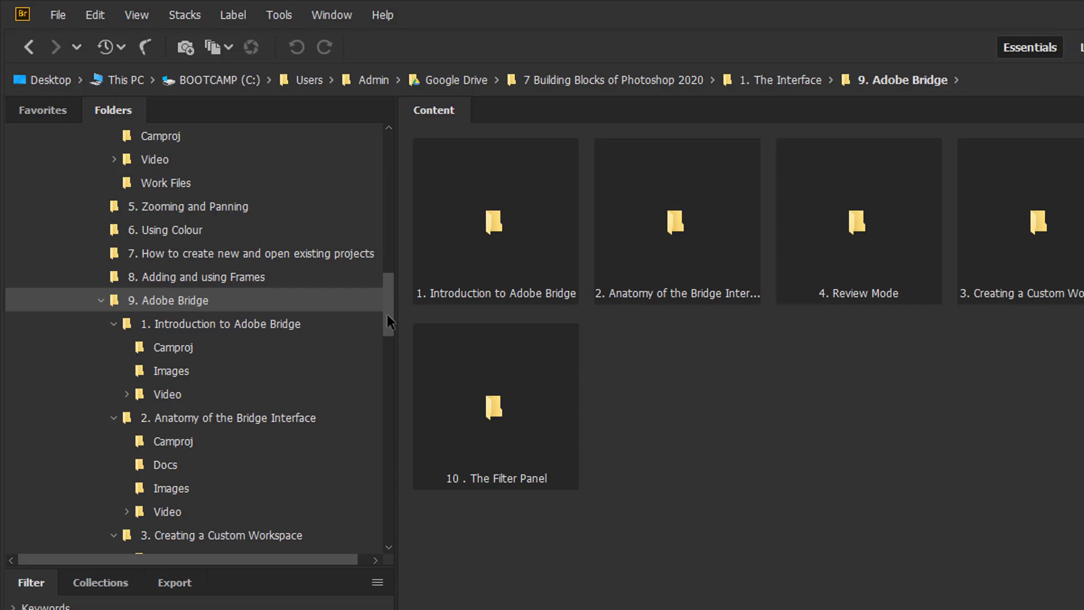
drag(388, 315, 387, 376)
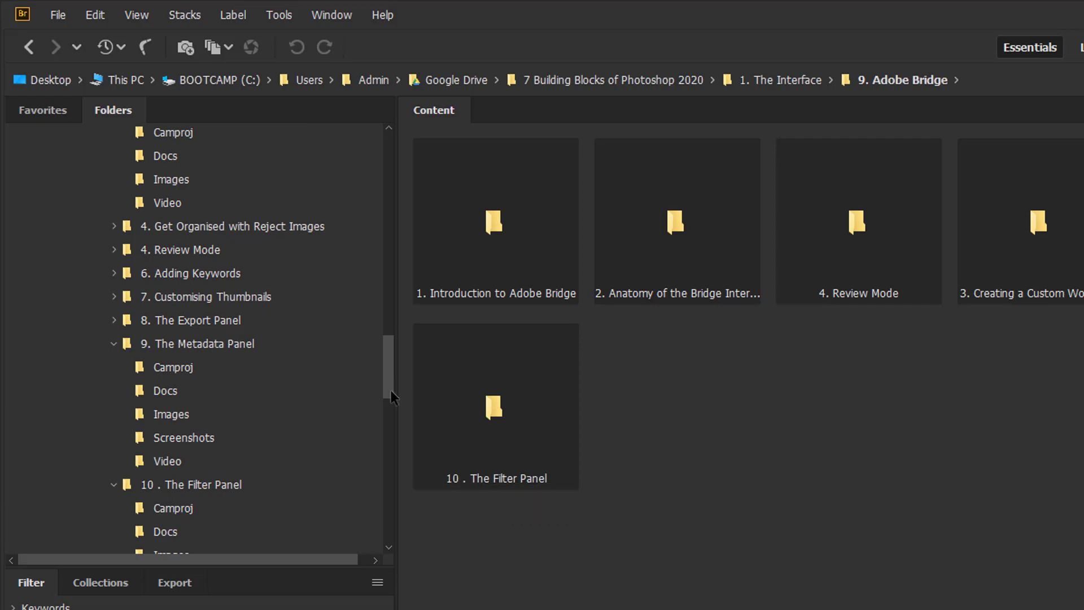
drag(390, 390, 391, 330)
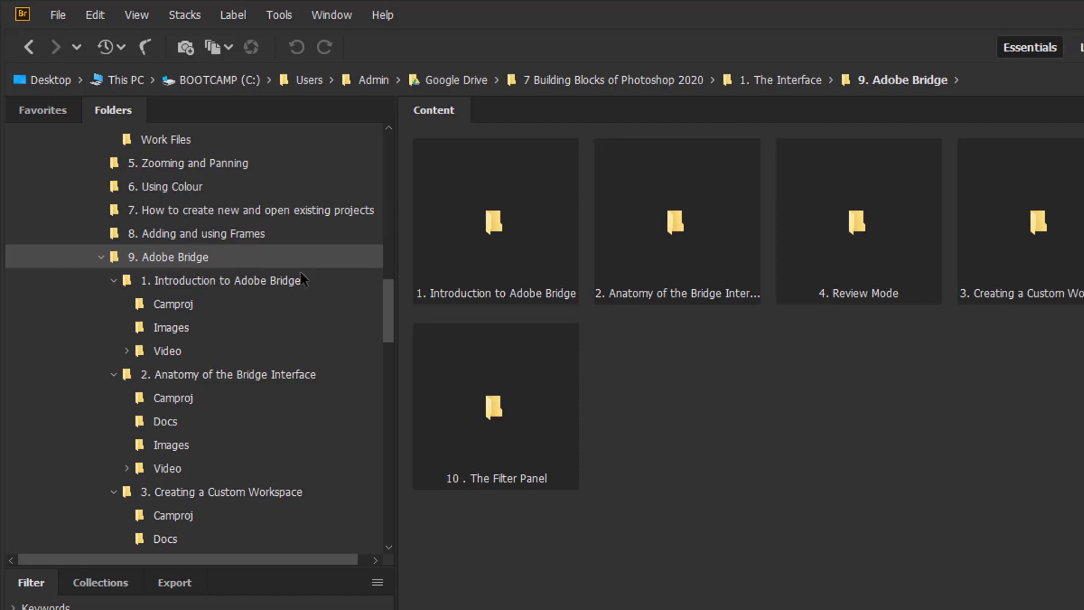
click(206, 257)
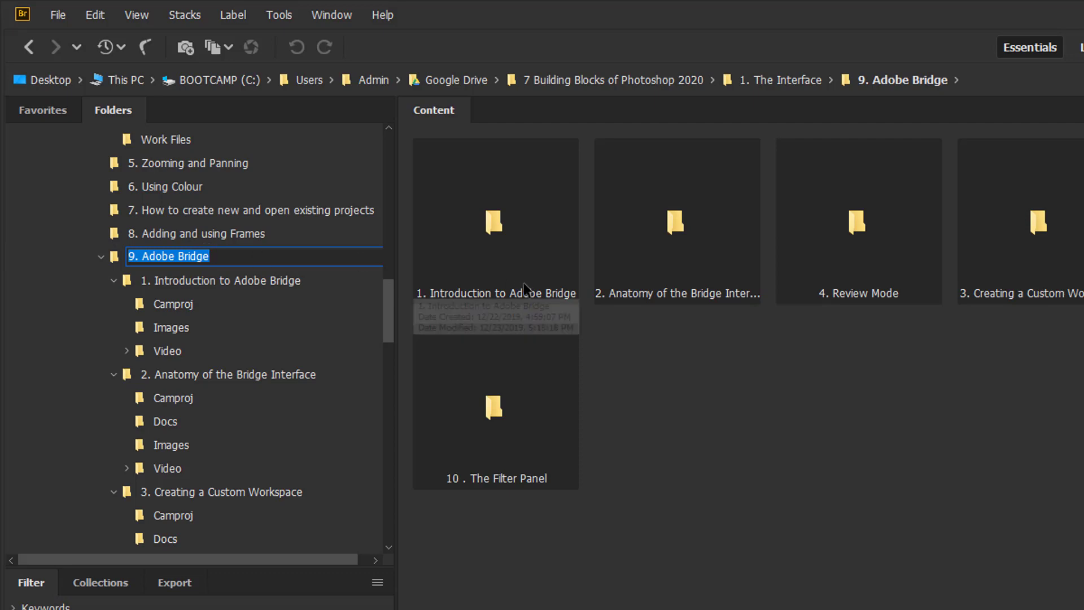
drag(386, 300, 388, 211)
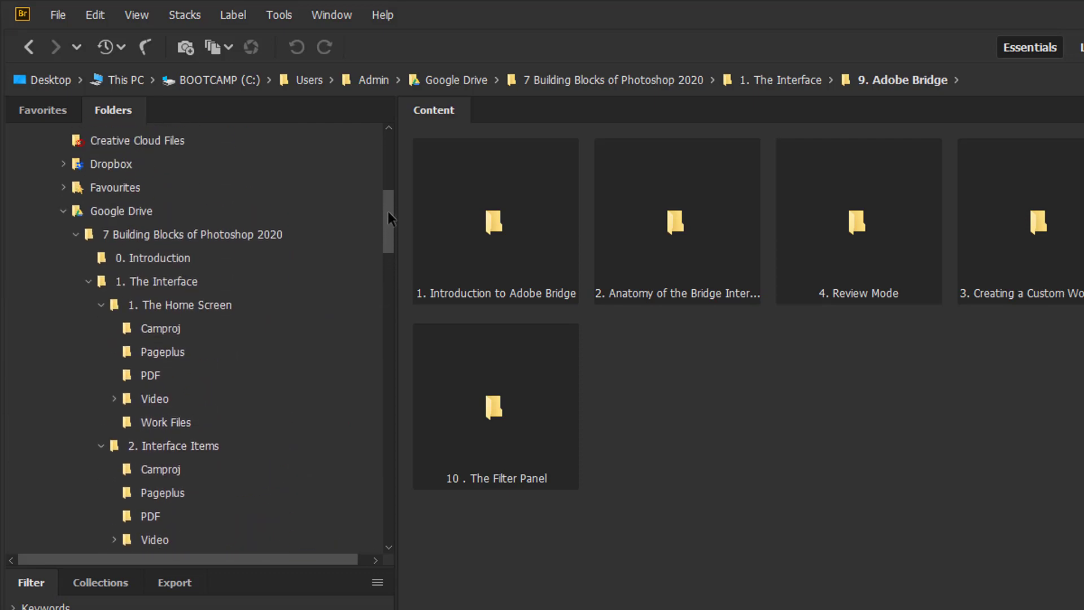
Step: Drag the 9. Adobe Bridge folder into Favorites, then browse the Desktop
click(167, 283)
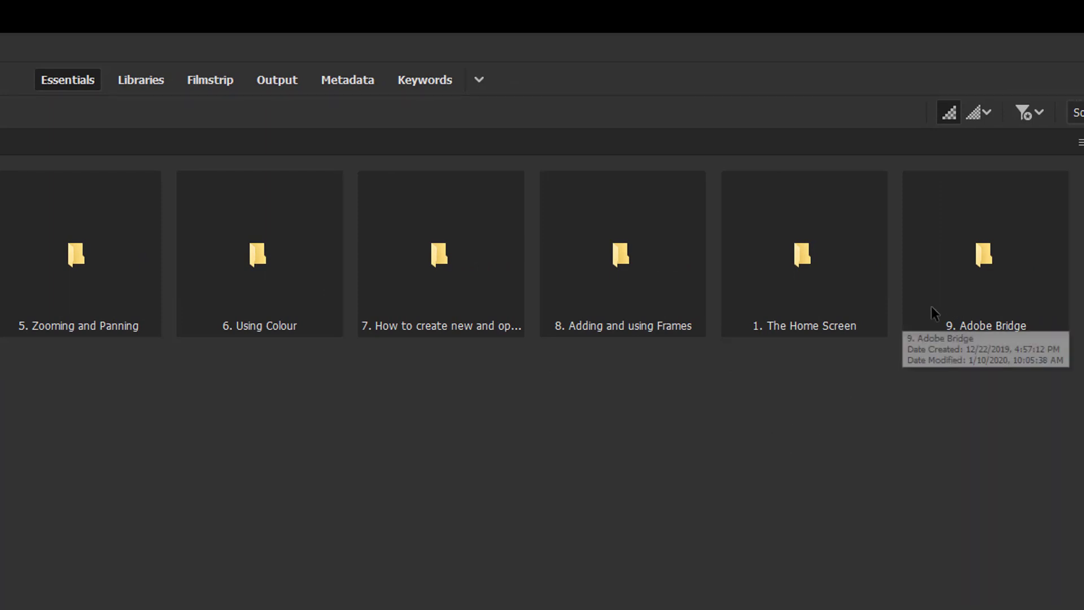
click(991, 280)
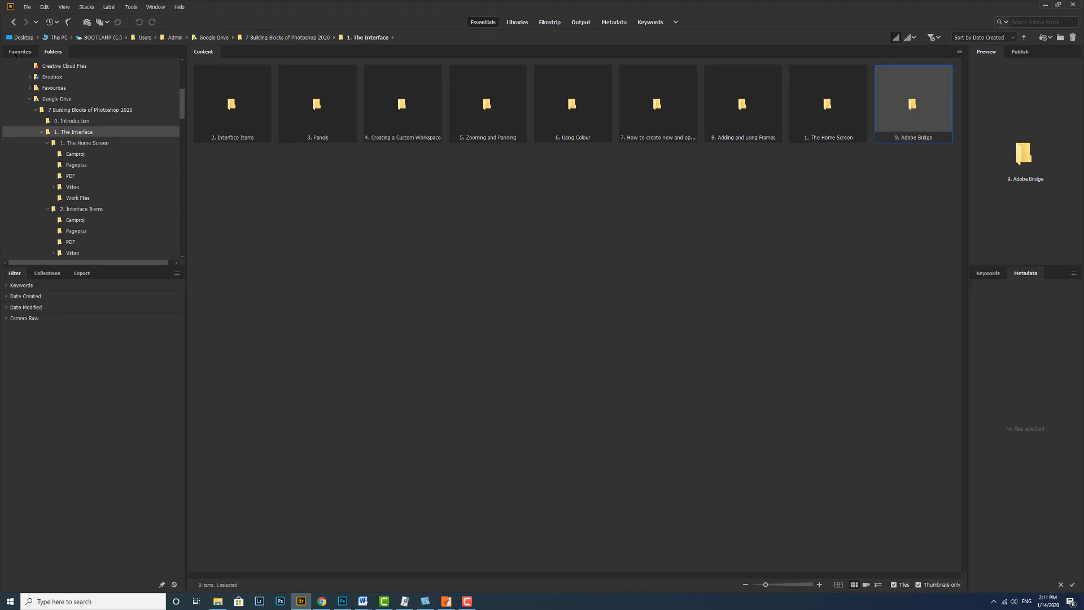
click(15, 55)
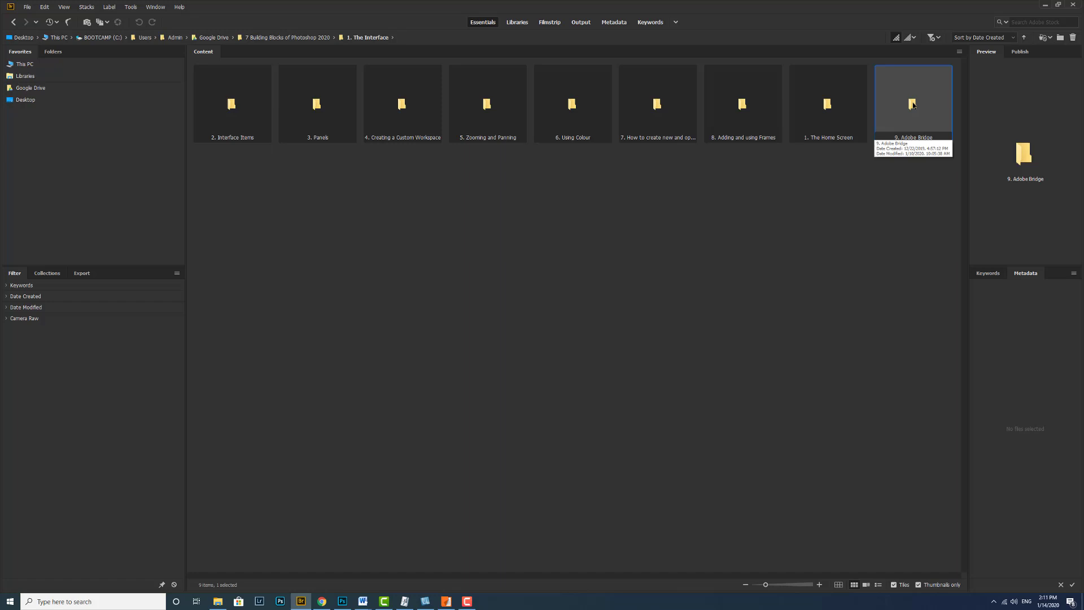
drag(913, 105, 32, 137)
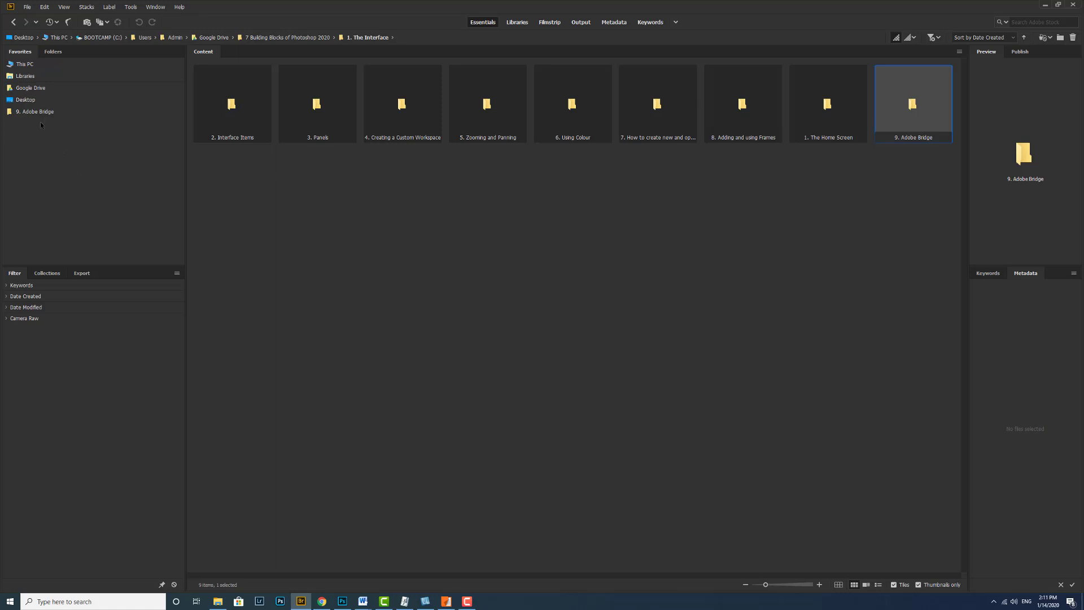
click(25, 101)
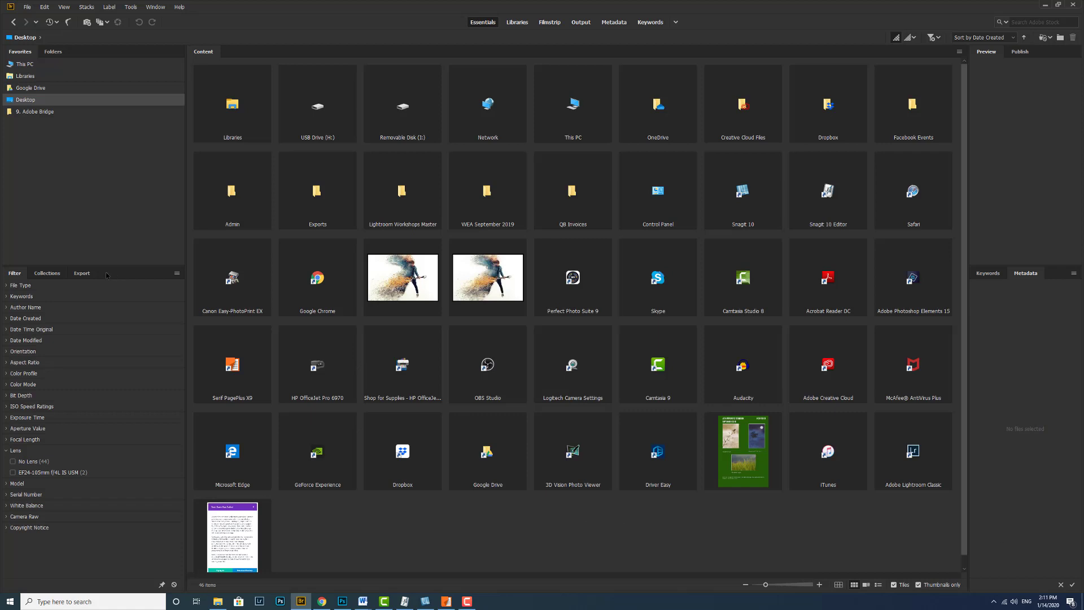
Step: Add 3. Creating a Custom Workspace from the 9. Adobe Bridge favorite to Favorites and open it
click(35, 112)
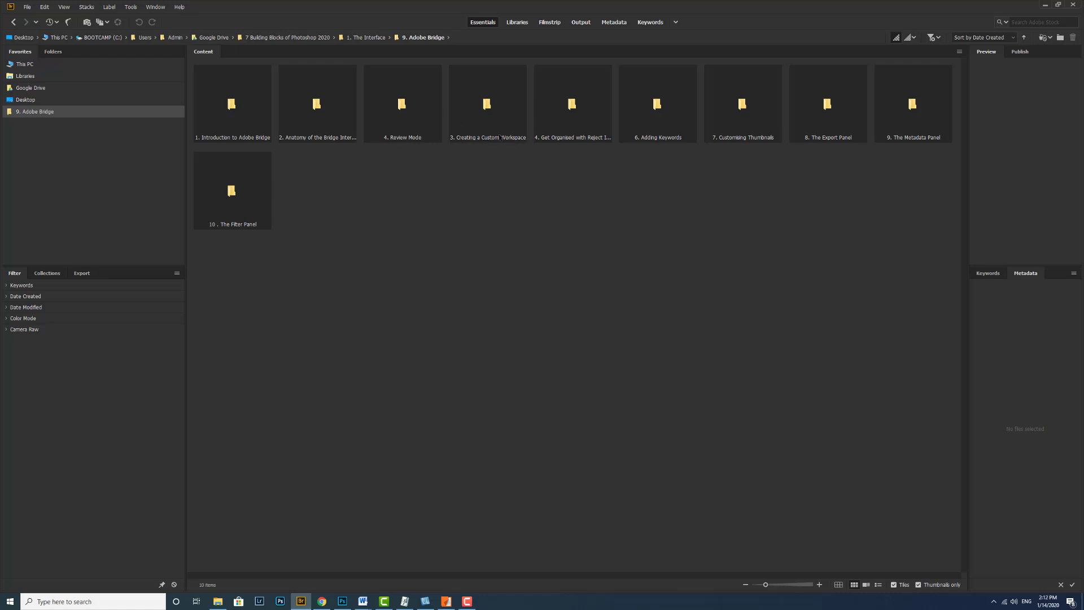
click(487, 112)
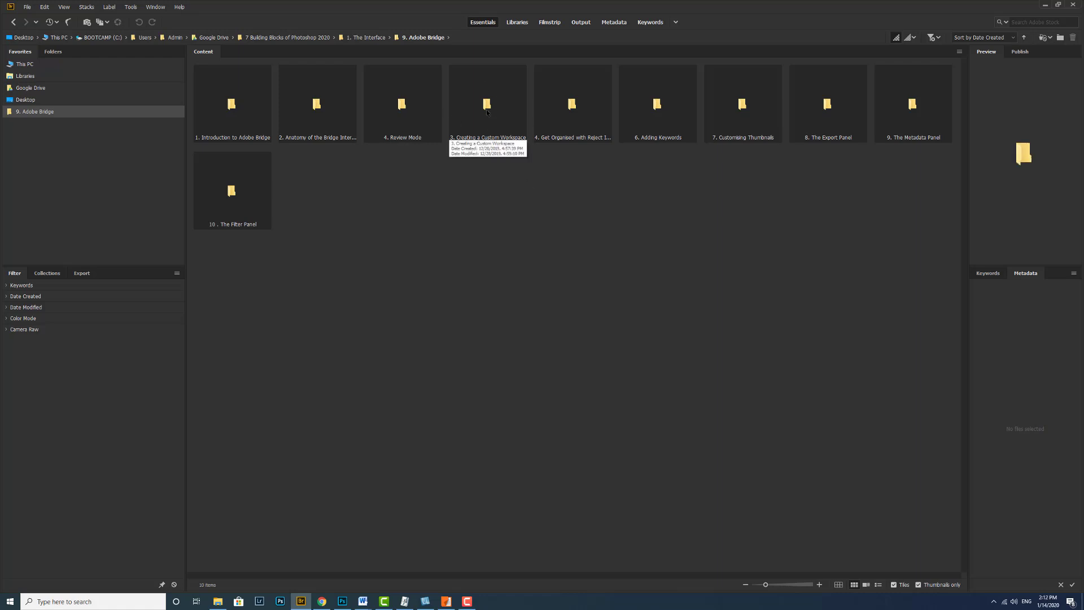
drag(488, 103, 42, 152)
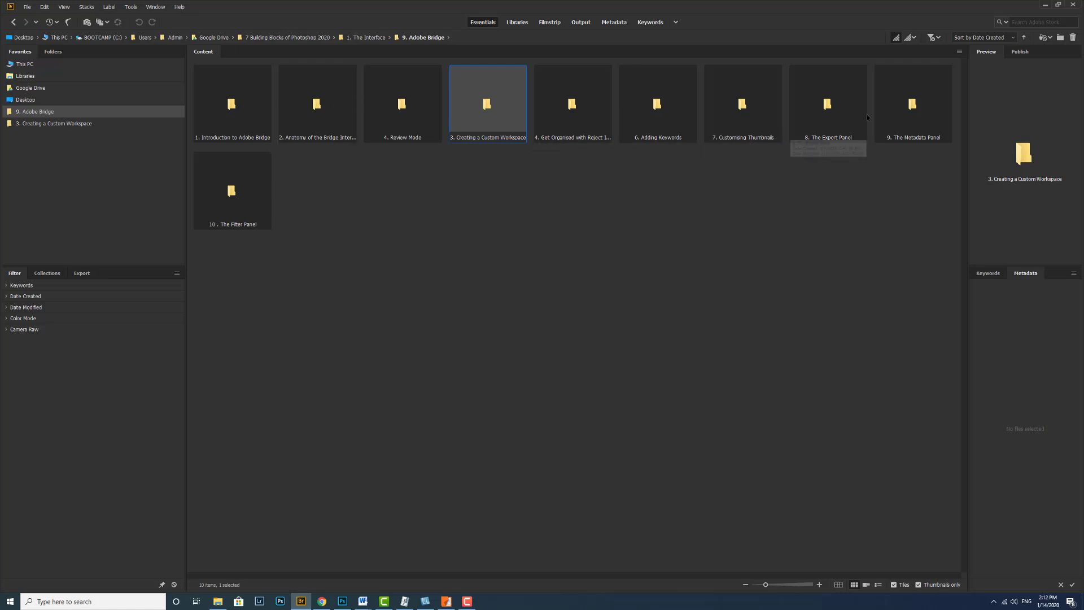
click(60, 125)
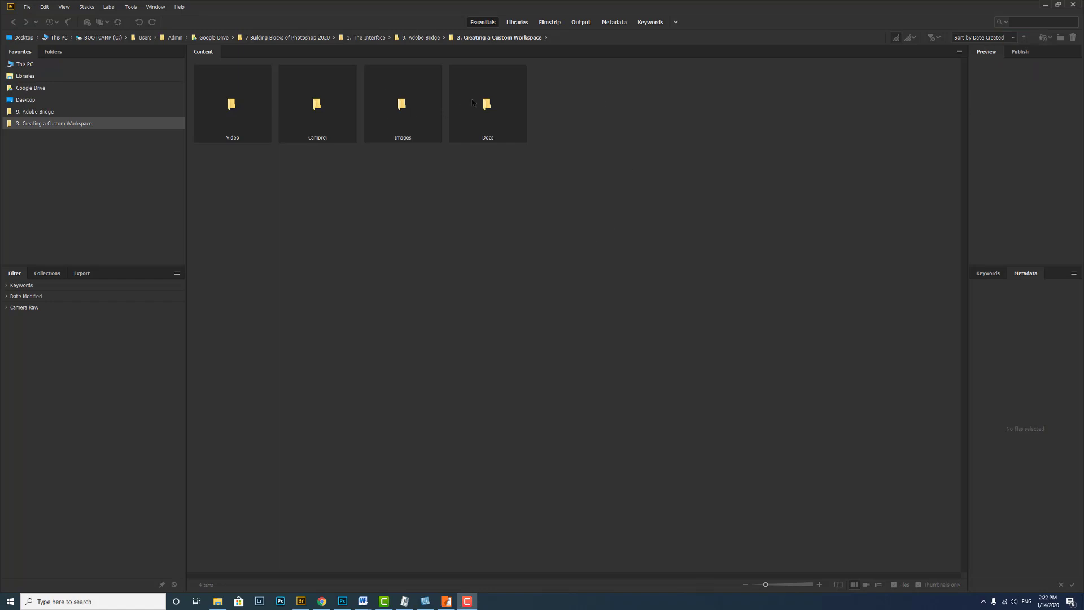
Step: Look through the publishing options and the panel and workspace options menus
click(1016, 56)
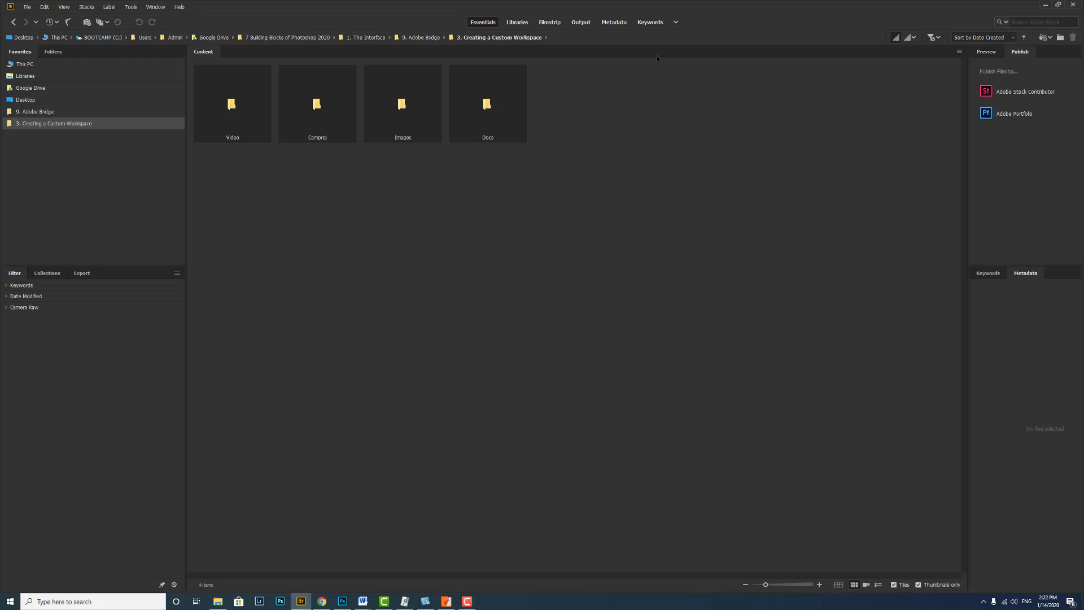
click(154, 7)
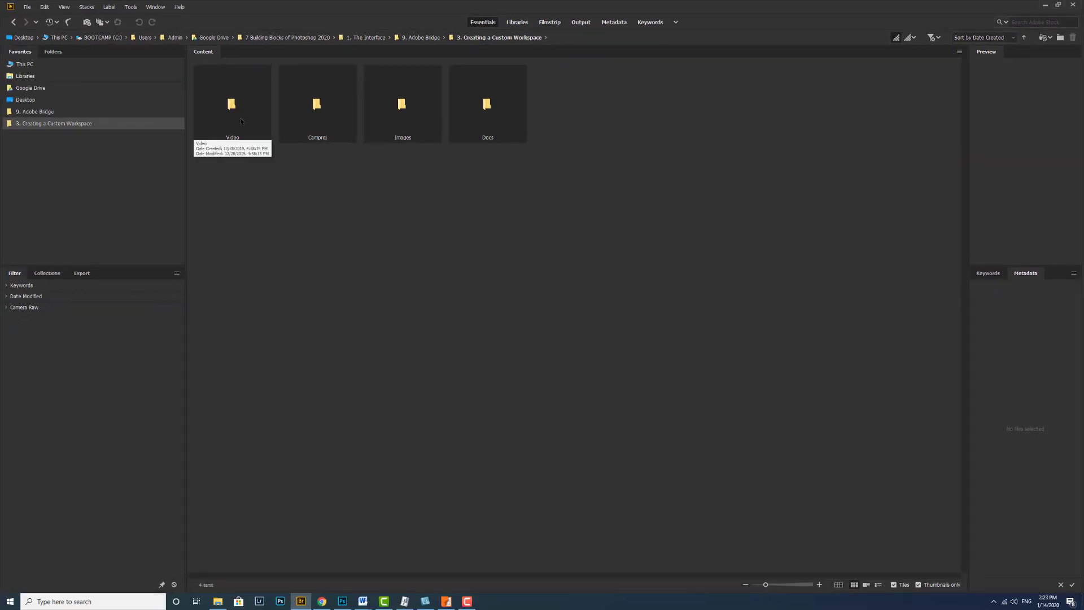
Step: Open the Images subfolder and select the sunset JPEG to show its preview and metadata
double_click(401, 111)
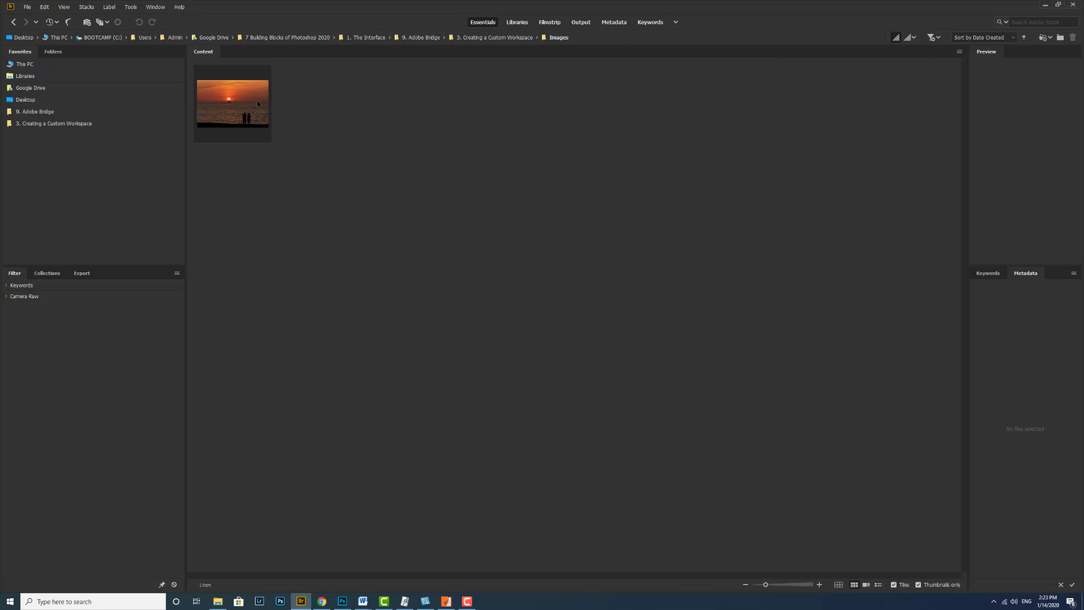
click(228, 100)
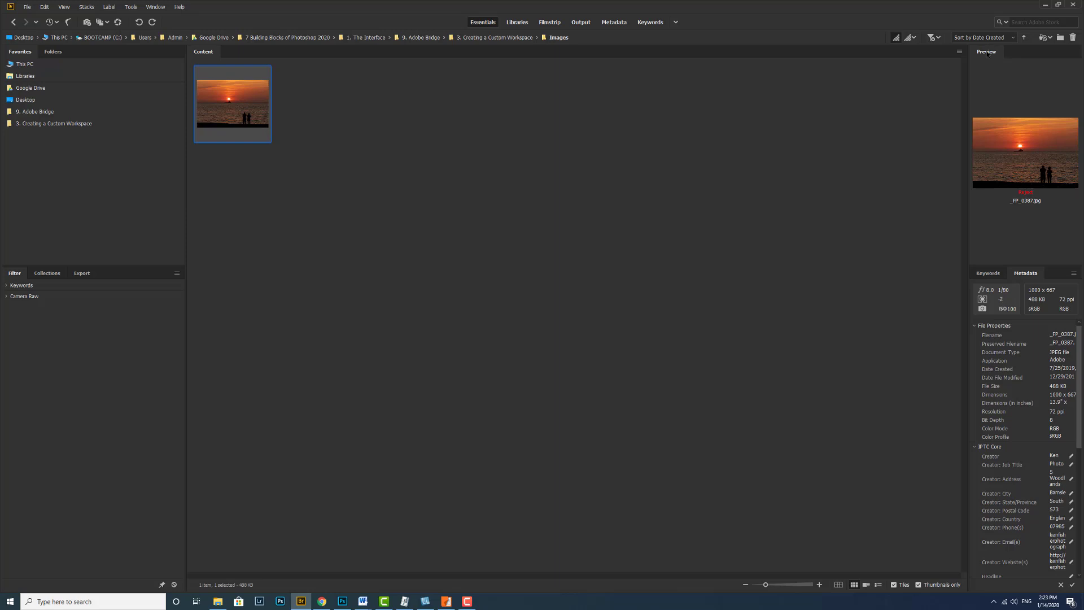
Step: Dock Preview in the large central area and collapse the File Properties and IPTC Core sections
drag(987, 54, 939, 63)
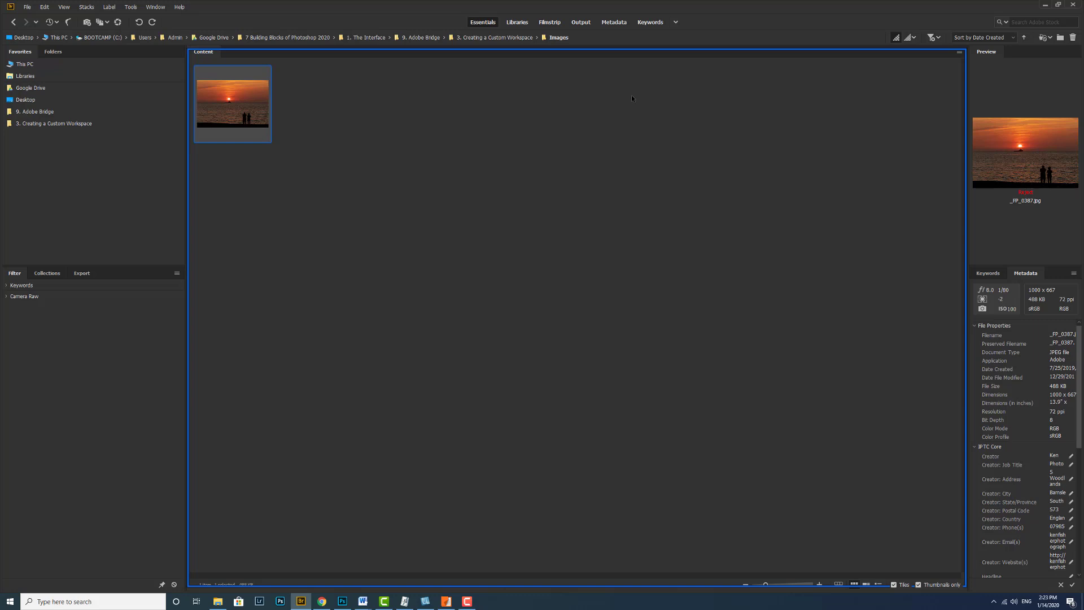
drag(631, 97, 631, 98)
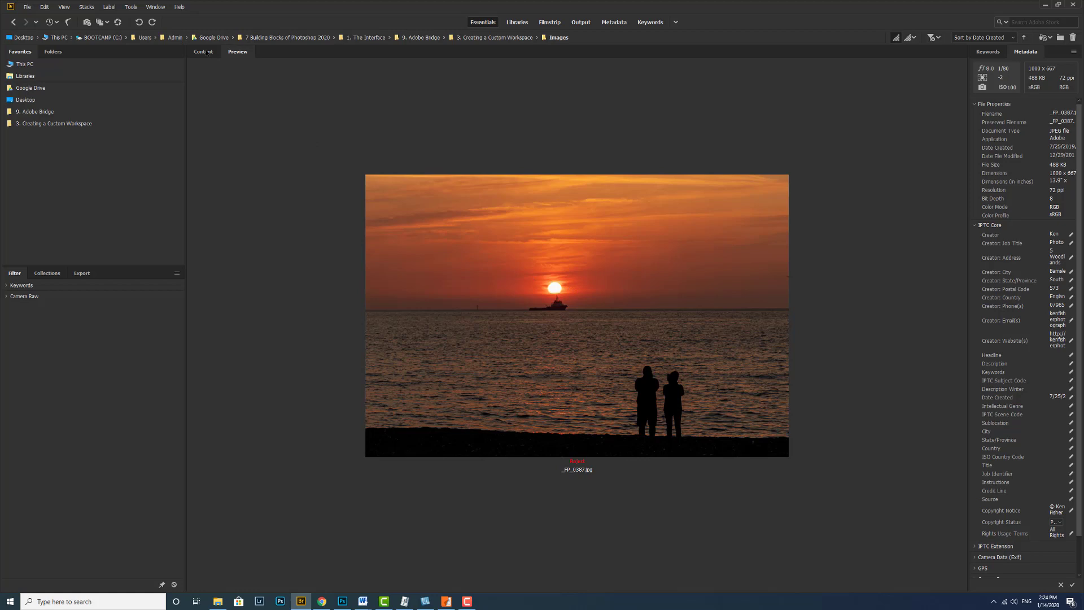
click(974, 104)
click(973, 115)
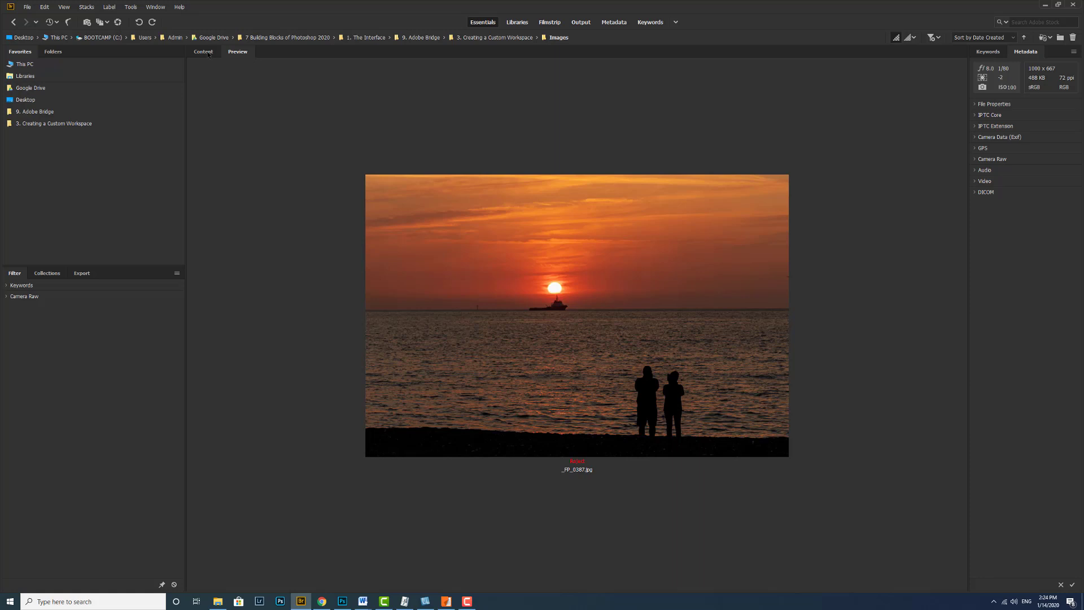
Step: Move the Content panel into the right-hand panel group
drag(208, 54, 220, 55)
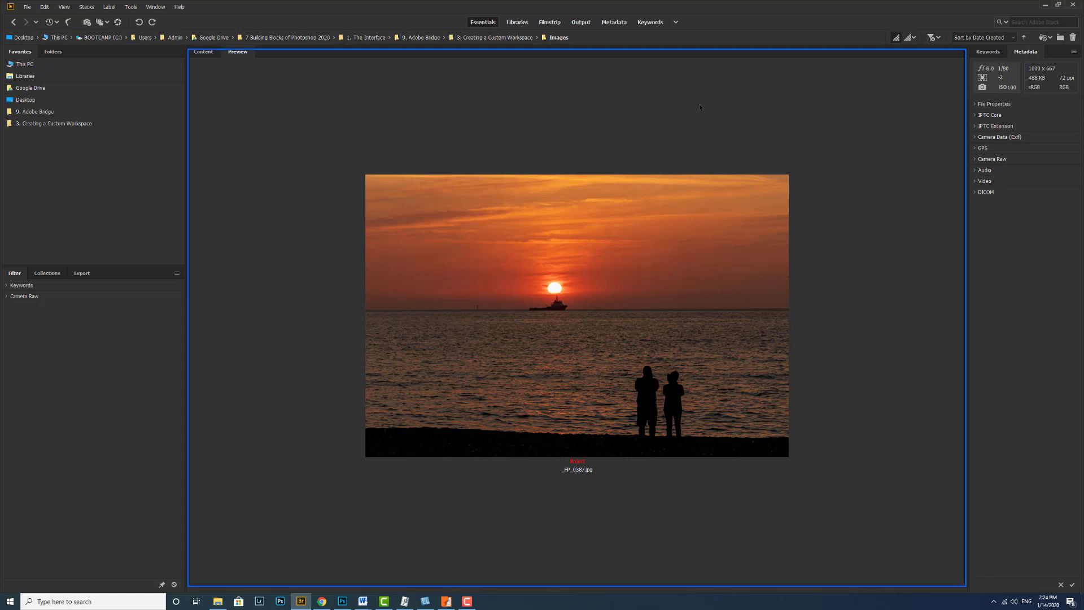
drag(893, 107, 1061, 55)
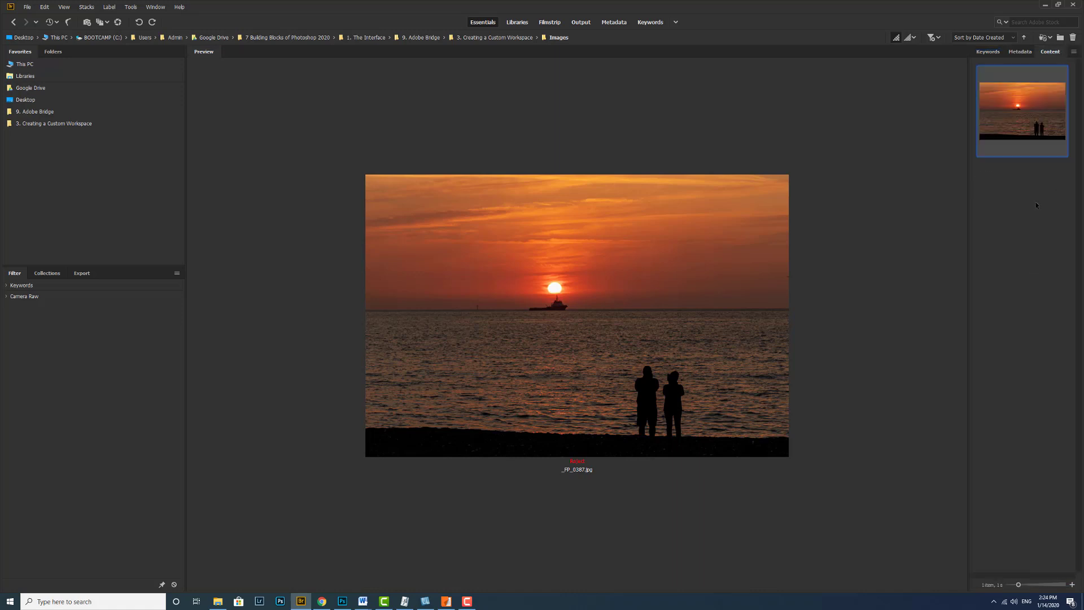
mouse_move(1031, 117)
Step: Dock the Keywords panel into the lower-left Filter/Collections/Export group
click(987, 52)
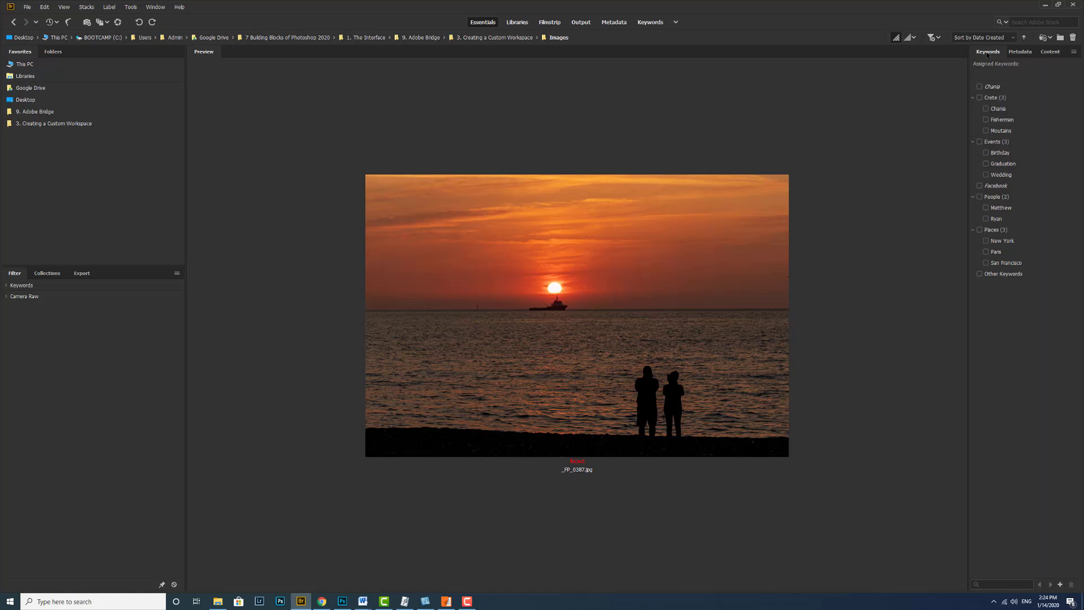
click(920, 91)
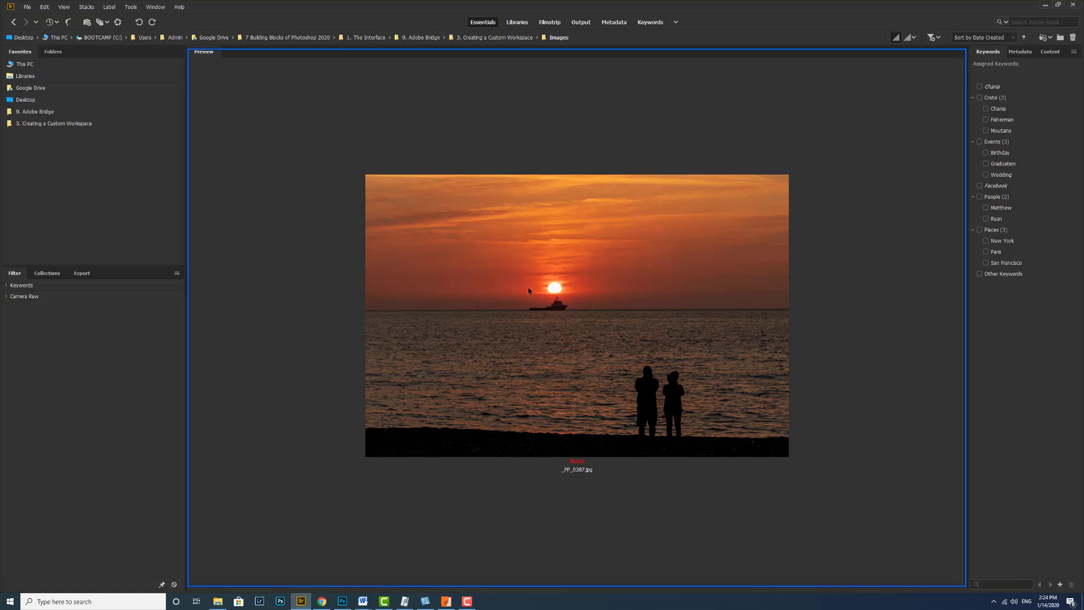
click(74, 317)
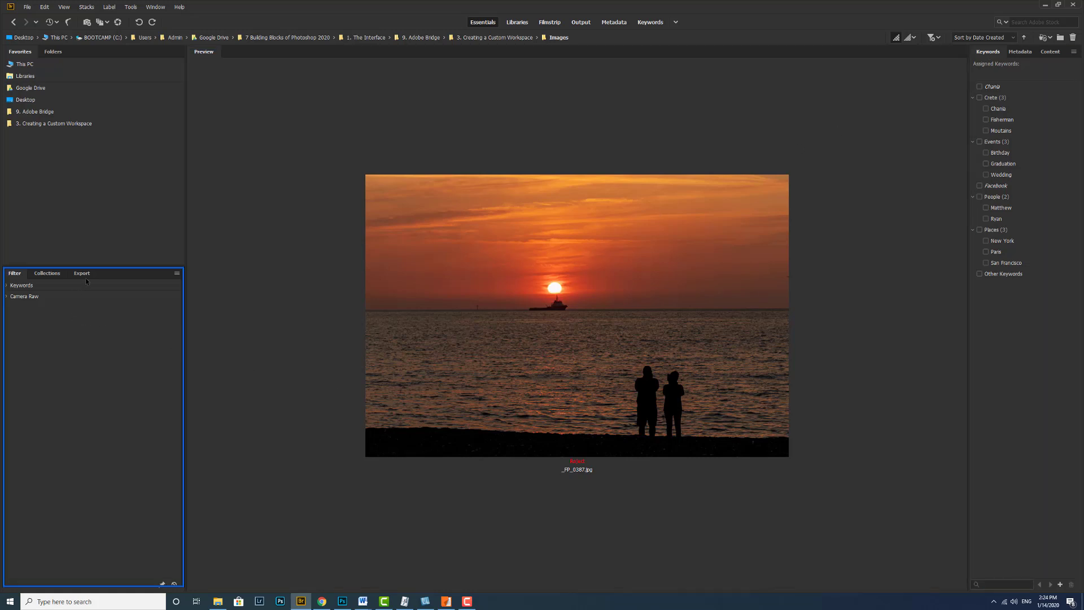
drag(87, 278, 97, 278)
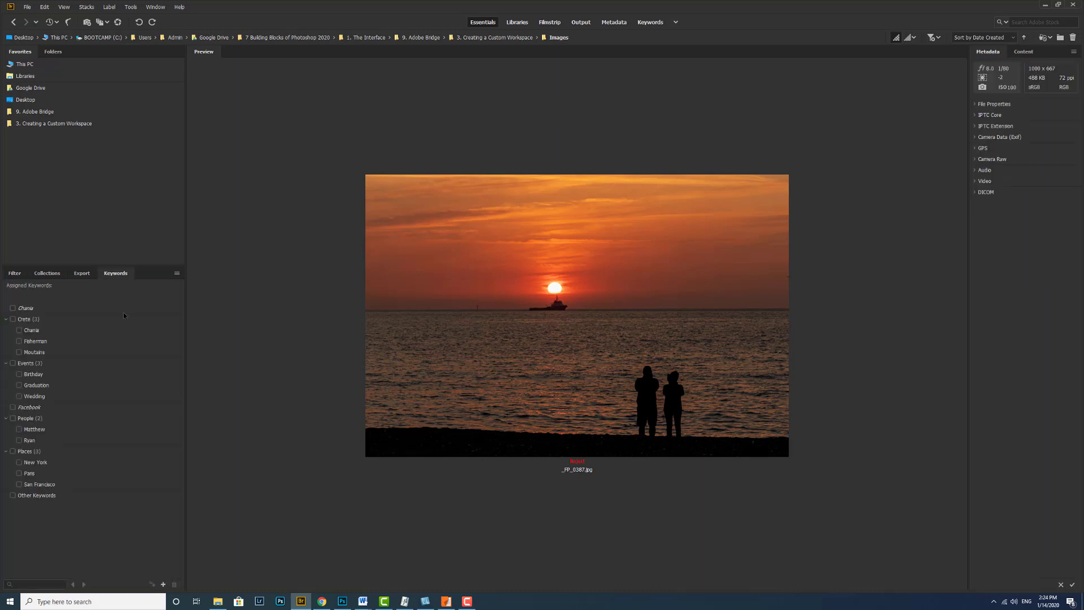
Step: Dock the Metadata panel beside Keywords in the lower-left group
click(992, 54)
click(431, 283)
click(123, 277)
drag(988, 52, 48, 305)
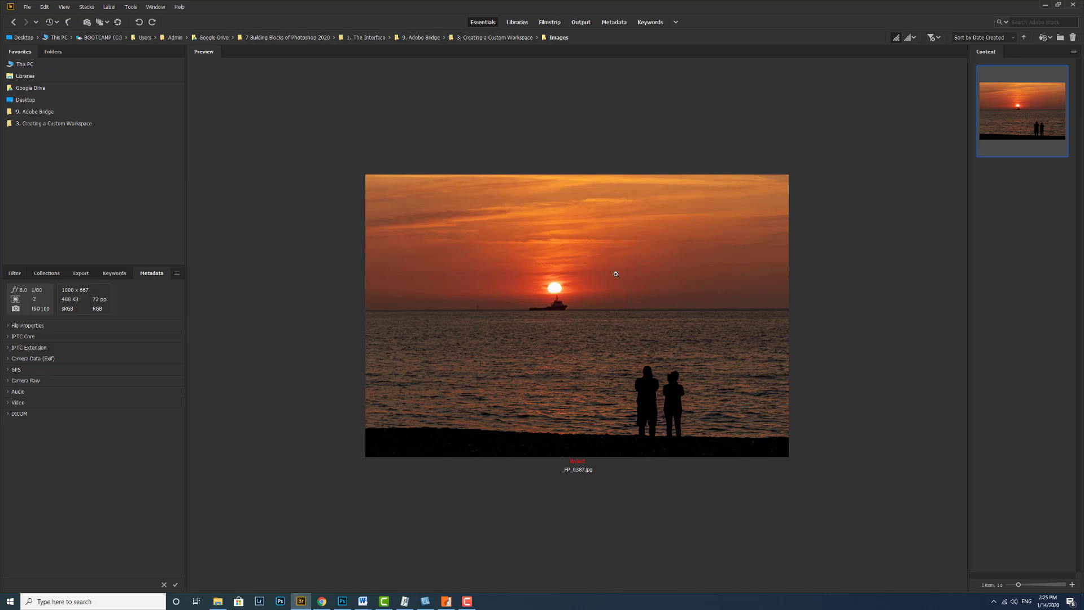
click(556, 309)
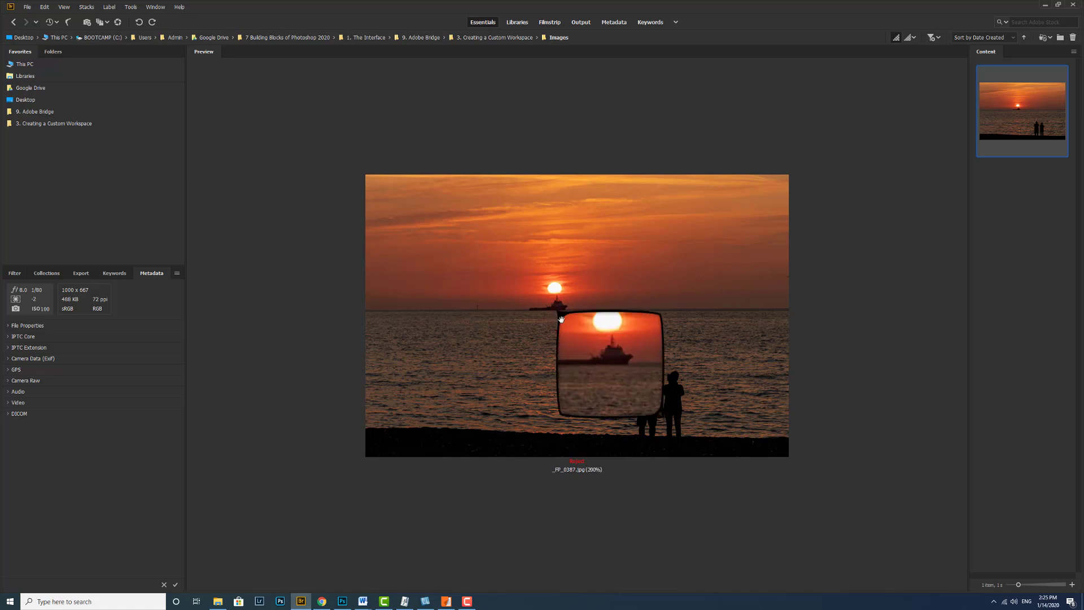
drag(614, 361, 484, 274)
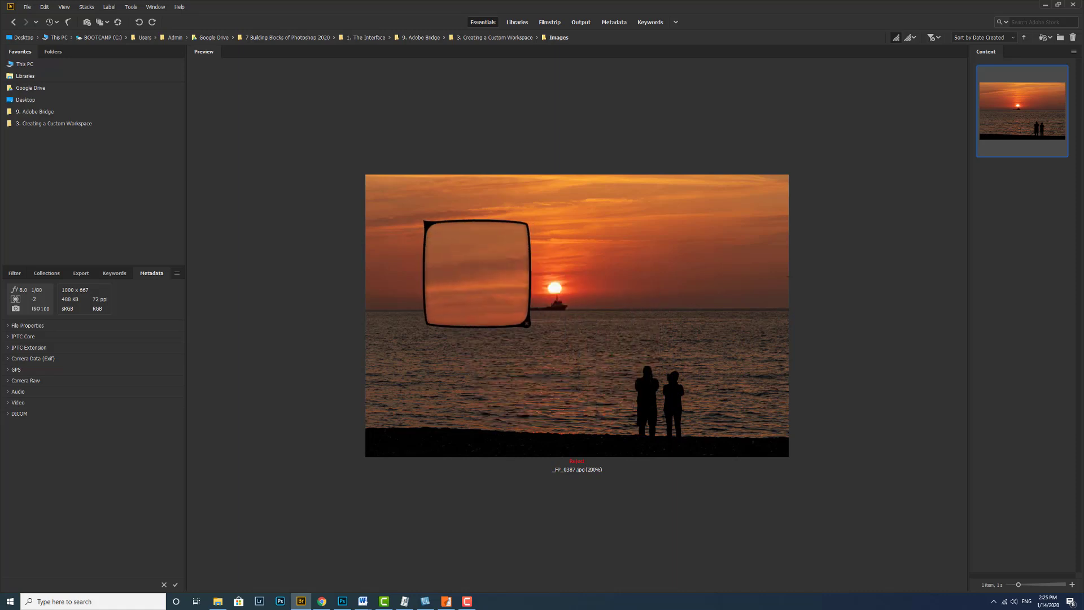
scroll(496, 277, down, 1)
click(447, 235)
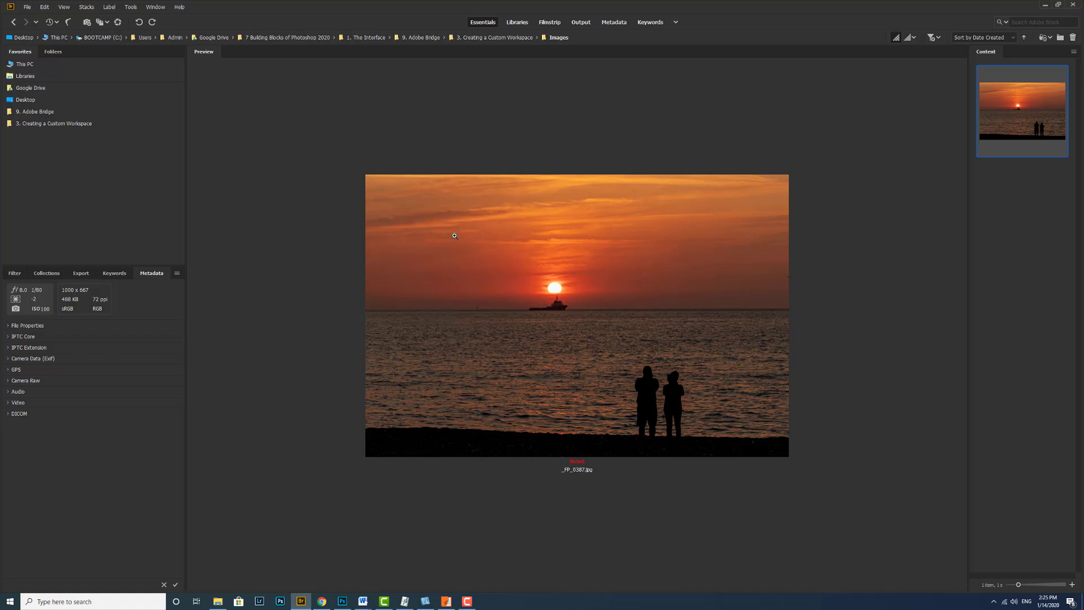
click(447, 235)
scroll(466, 262, up, 1)
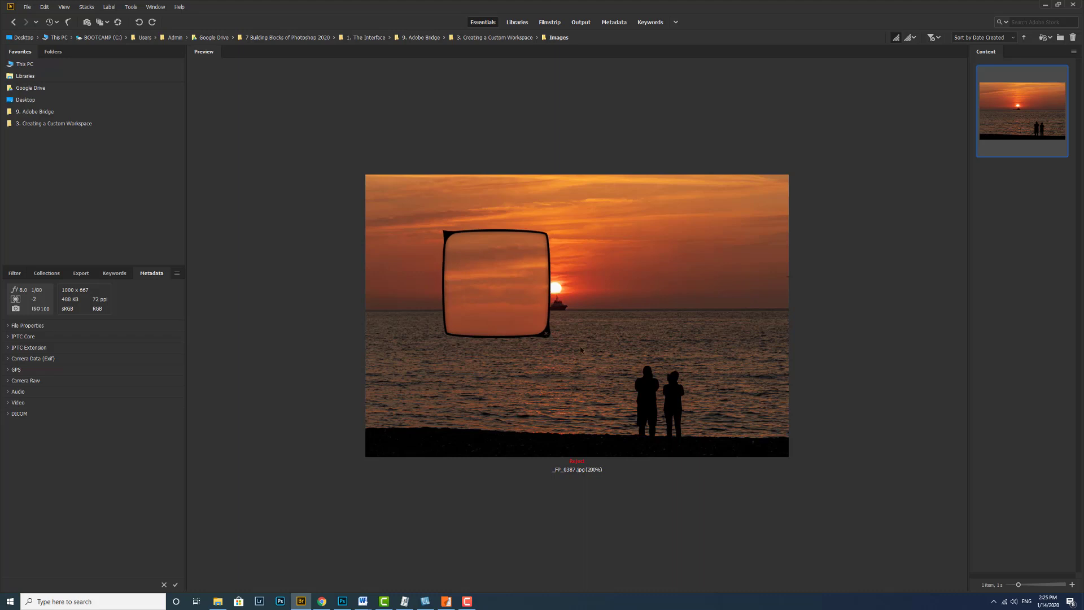
click(547, 334)
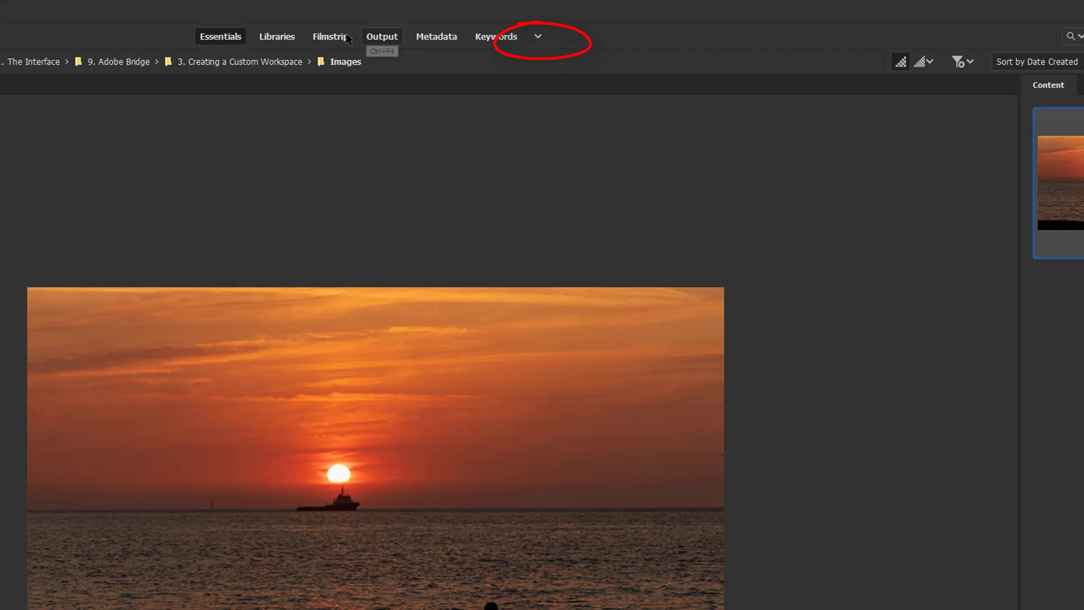
Step: Create a new workspace from the workspace menu named 'Ken Gen' and save it
click(538, 36)
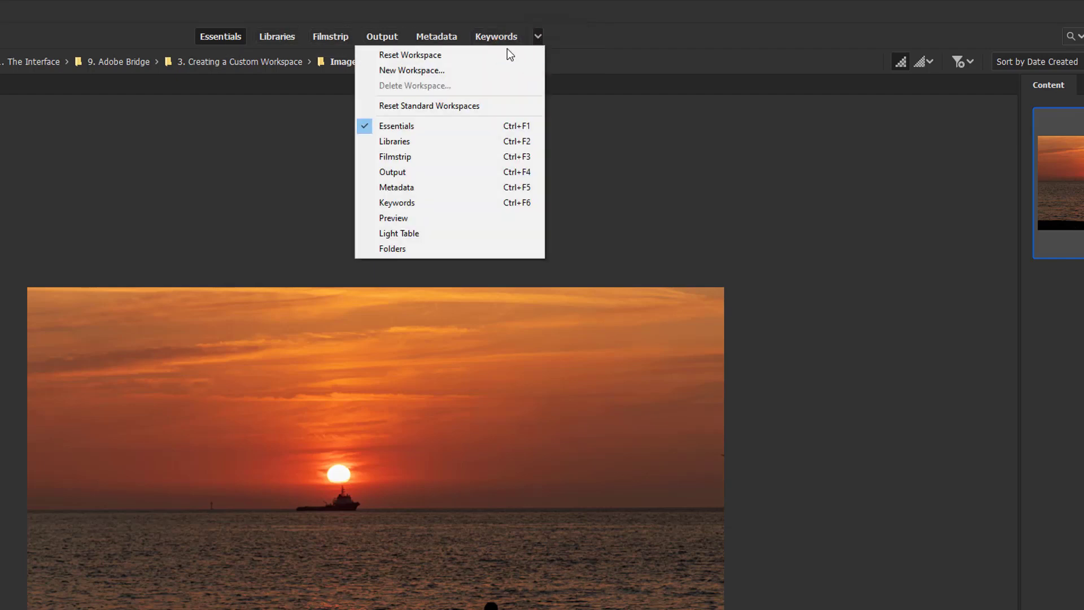
click(433, 69)
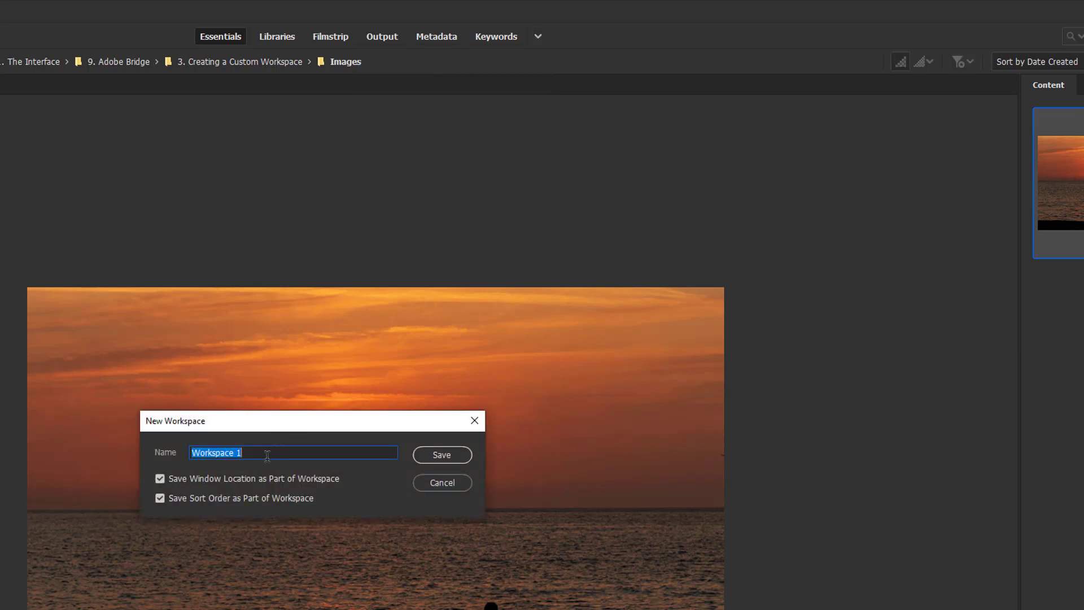
drag(251, 452, 168, 452)
text(Ken Gen)
click(451, 456)
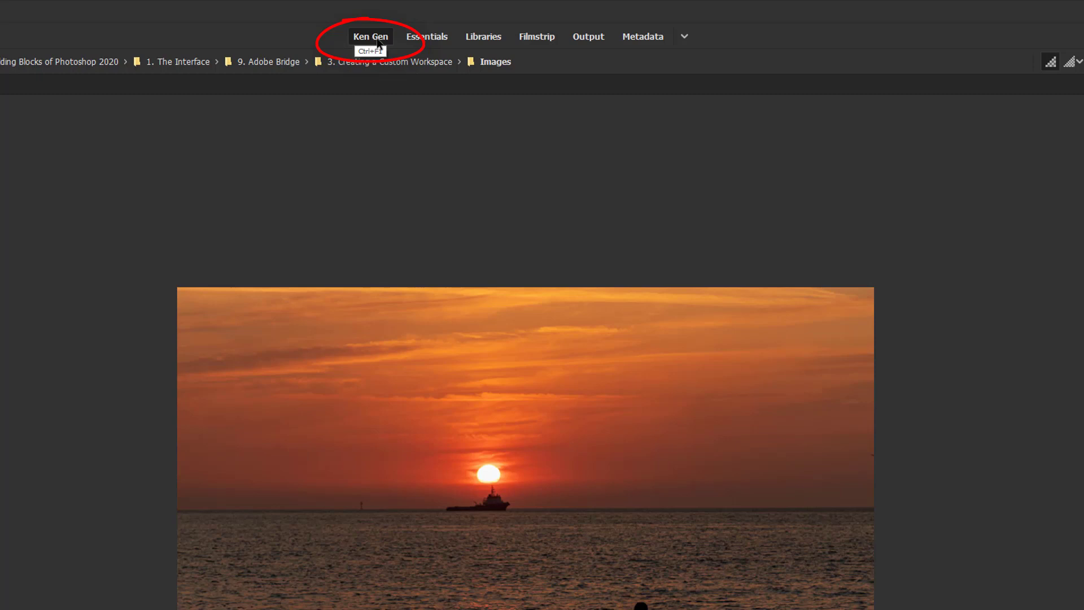
click(431, 42)
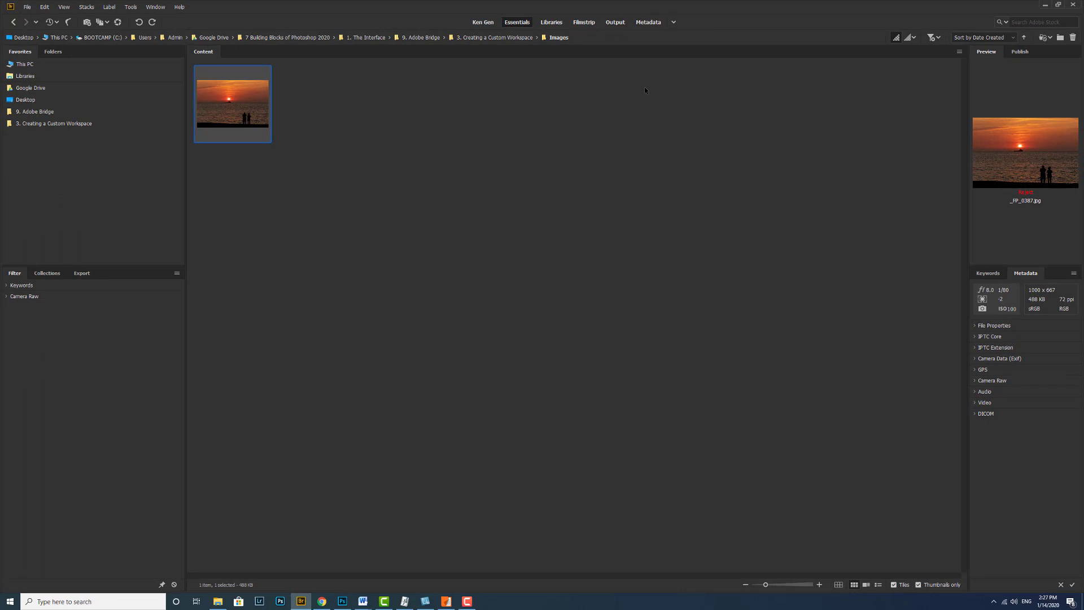
click(482, 22)
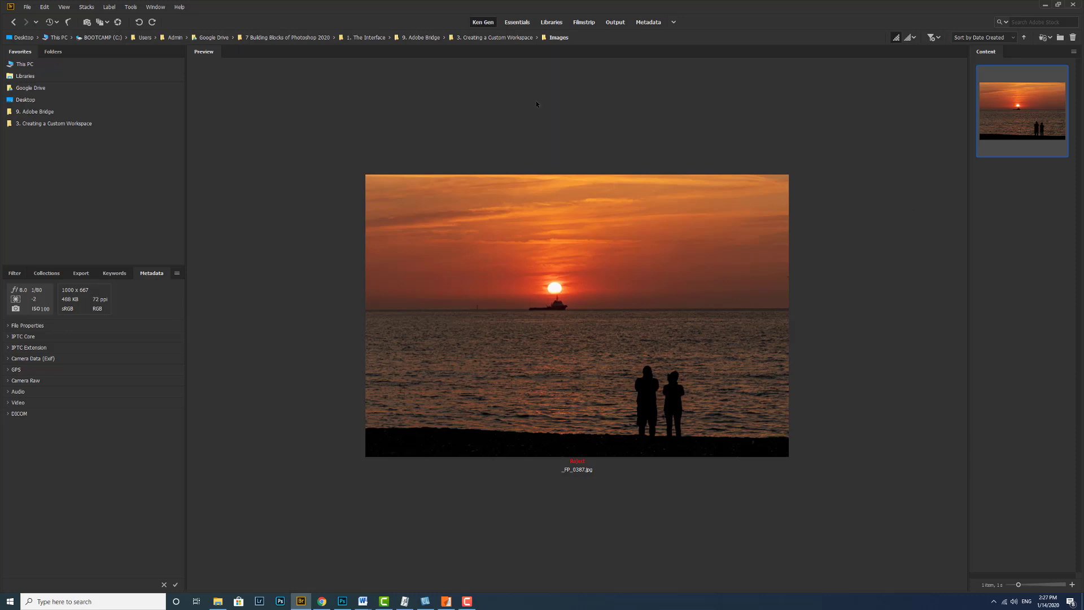
Step: Delete the Ken Gen workspace using its tab's context menu
right_click(489, 23)
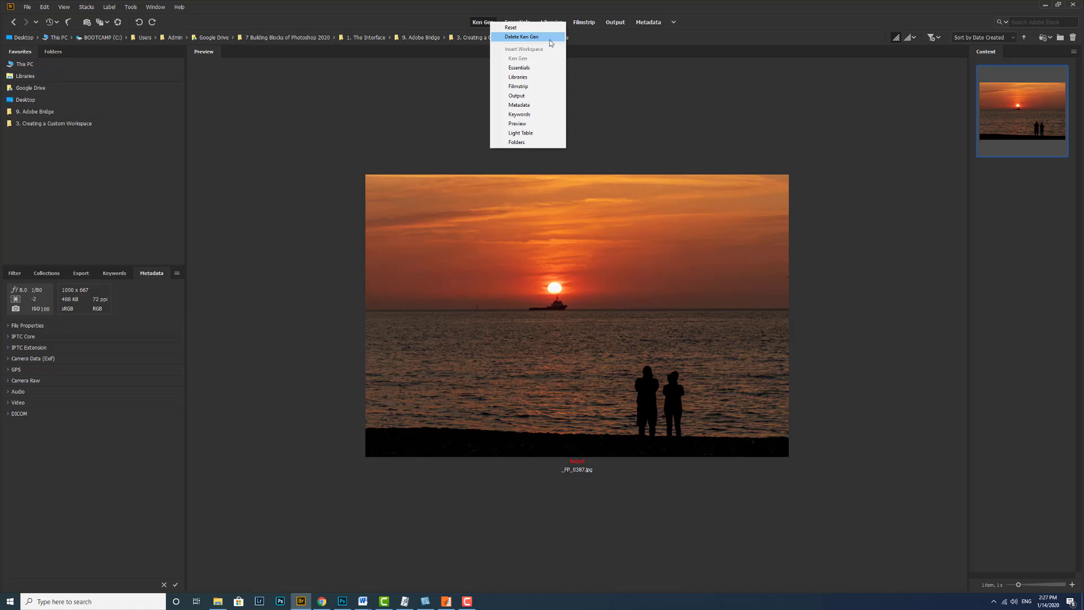
click(550, 40)
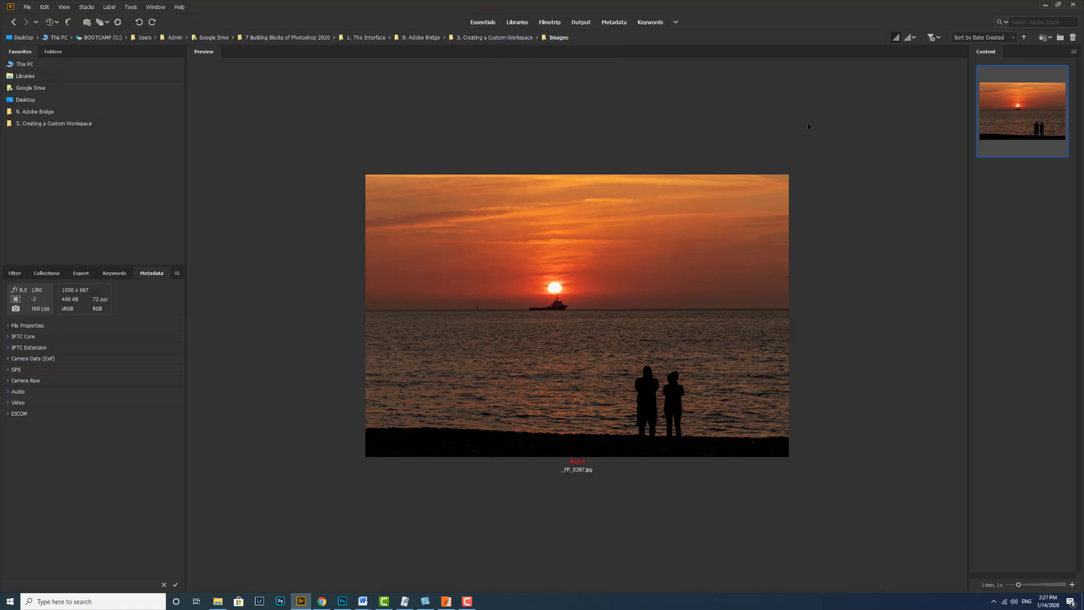